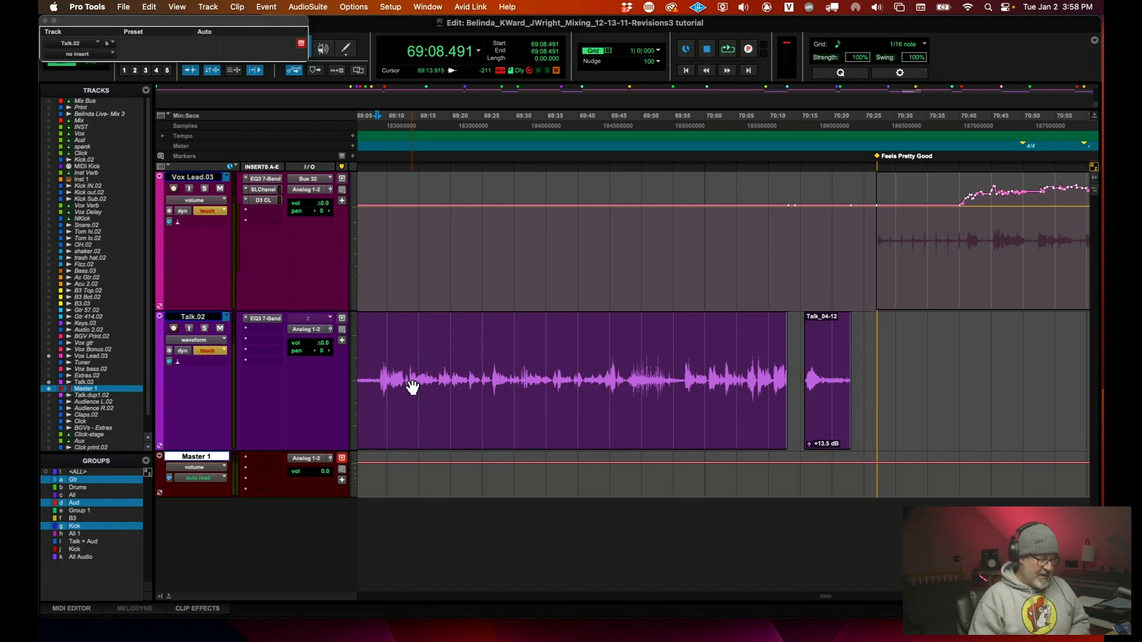
Open the EQ3 7-Band on the Talk.02 track and compare its bypassed and active states
left_click(269, 319)
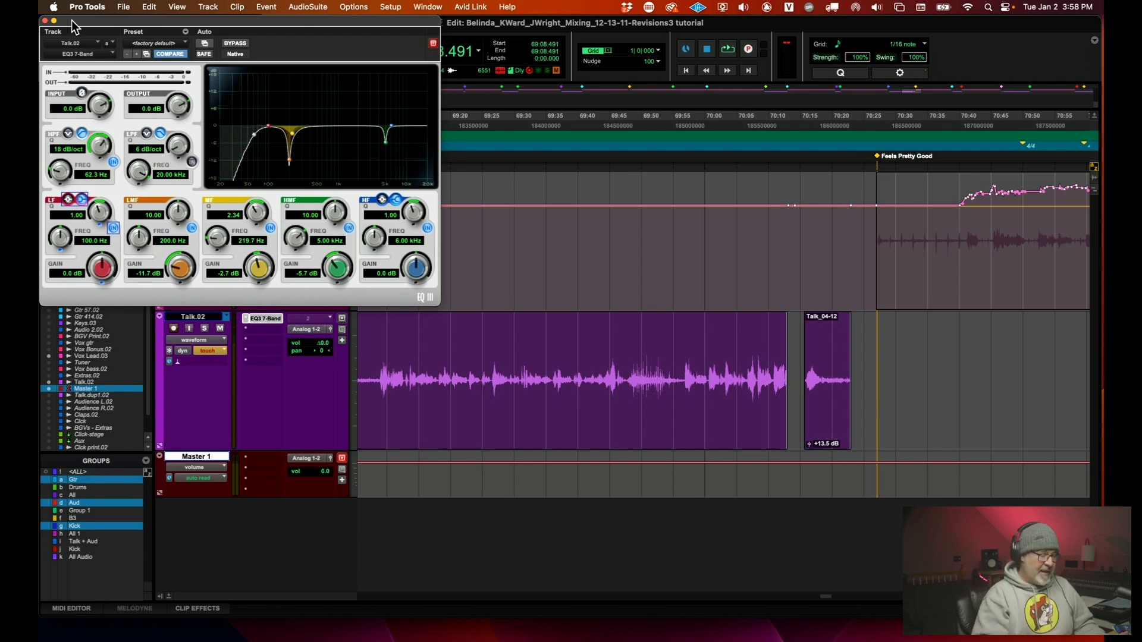
left_click_drag(109, 22, 218, 32)
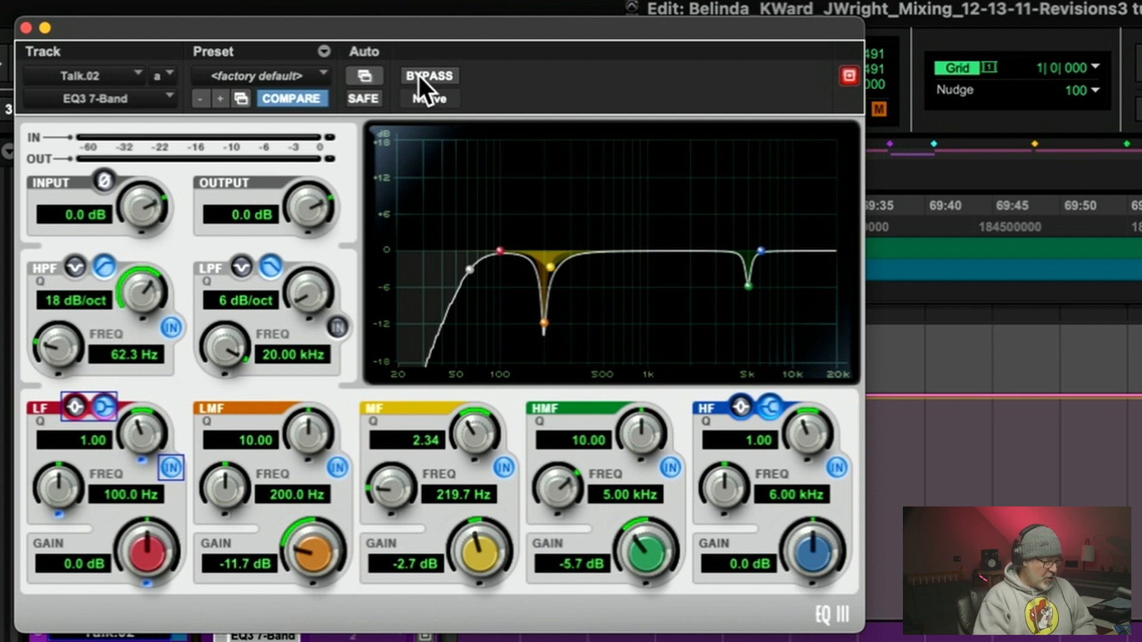
left_click(419, 77)
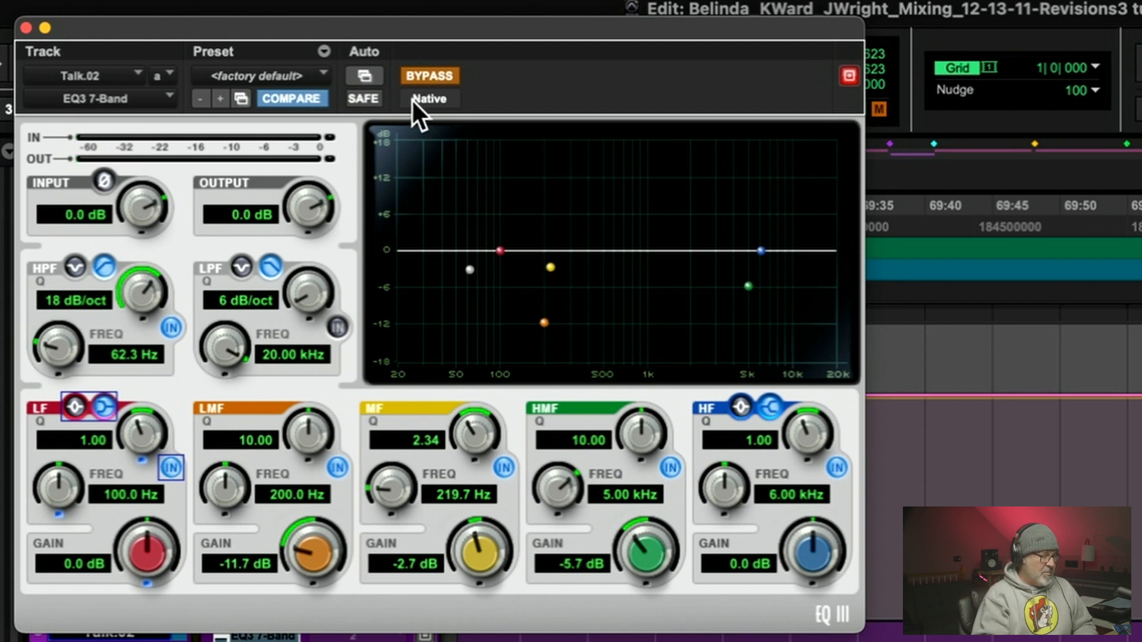
left_click(427, 74)
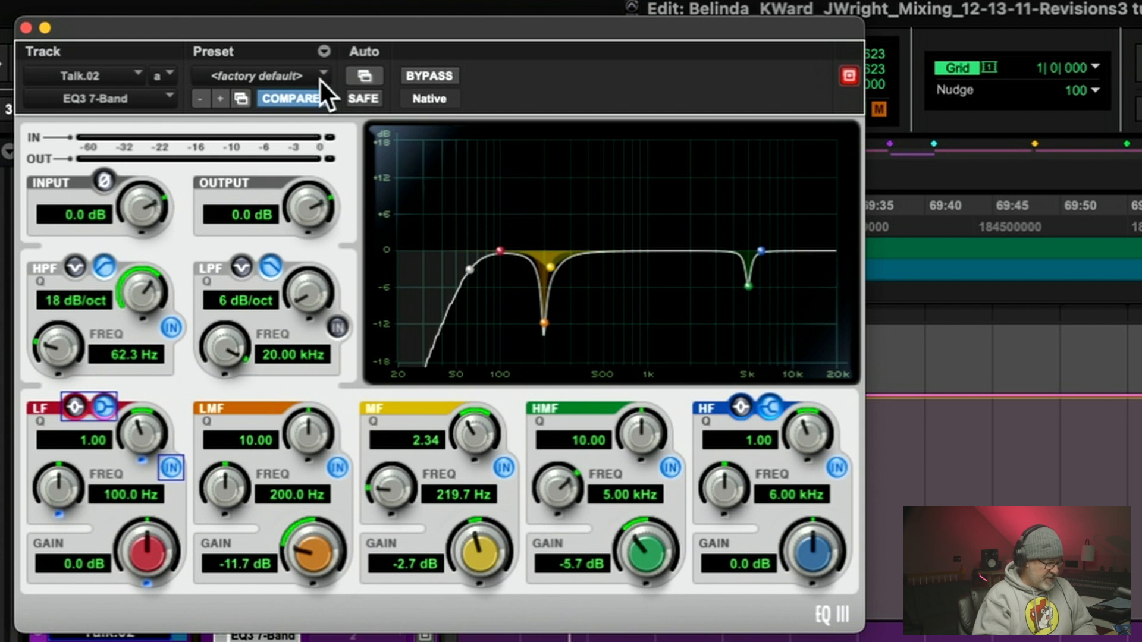
Reset the Talk.02 EQ to its factory default and enable a 12 dB/oct high-pass filter at about 74.7 Hz
left_click(237, 70)
left_click(238, 73)
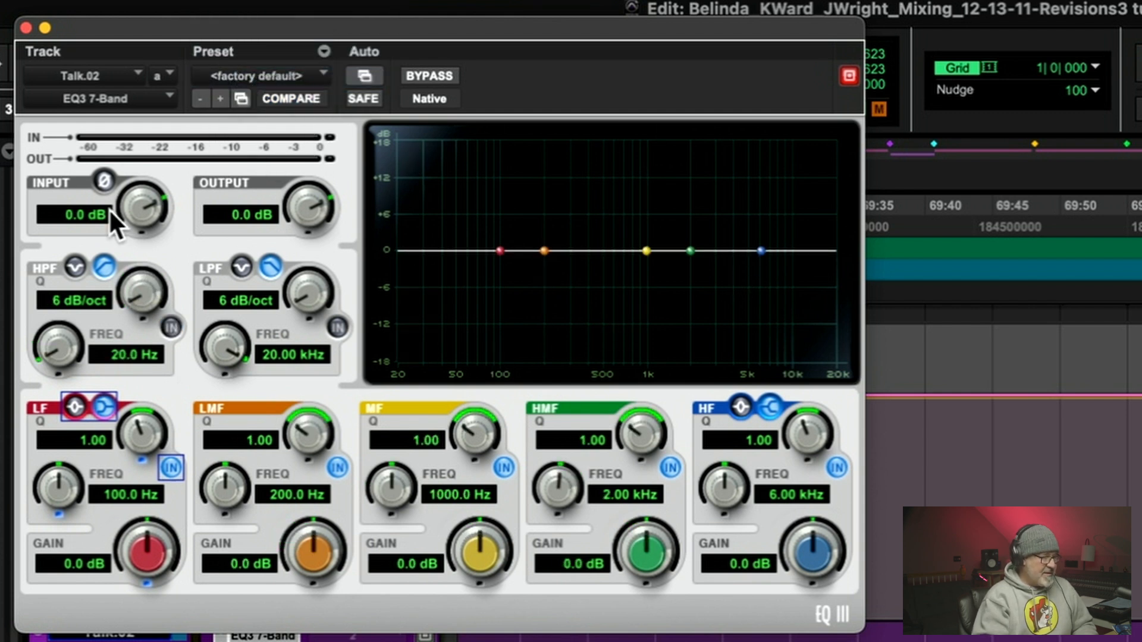
left_click(167, 324)
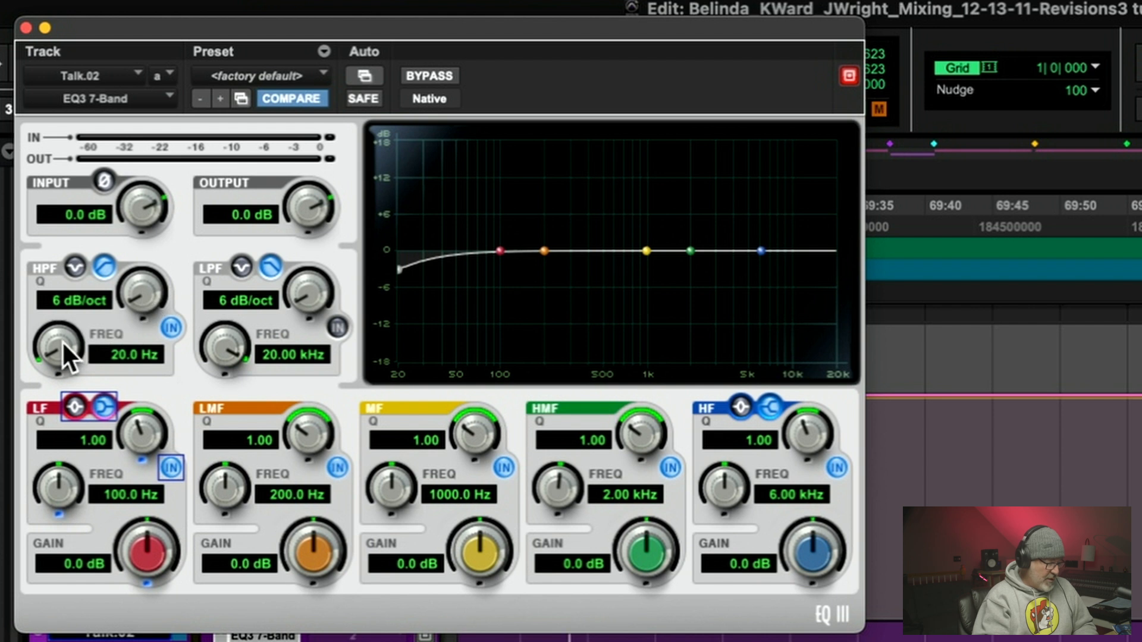
mouse_move(62, 340)
left_mouse_down()
mouse_move(52, 255)
mouse_move(25, 192)
mouse_move(13, 63)
mouse_move(60, 352)
mouse_move(58, 336)
left_mouse_up()
left_click_drag(141, 299, 125, 137)
left_click_drag(61, 336, 47, 476)
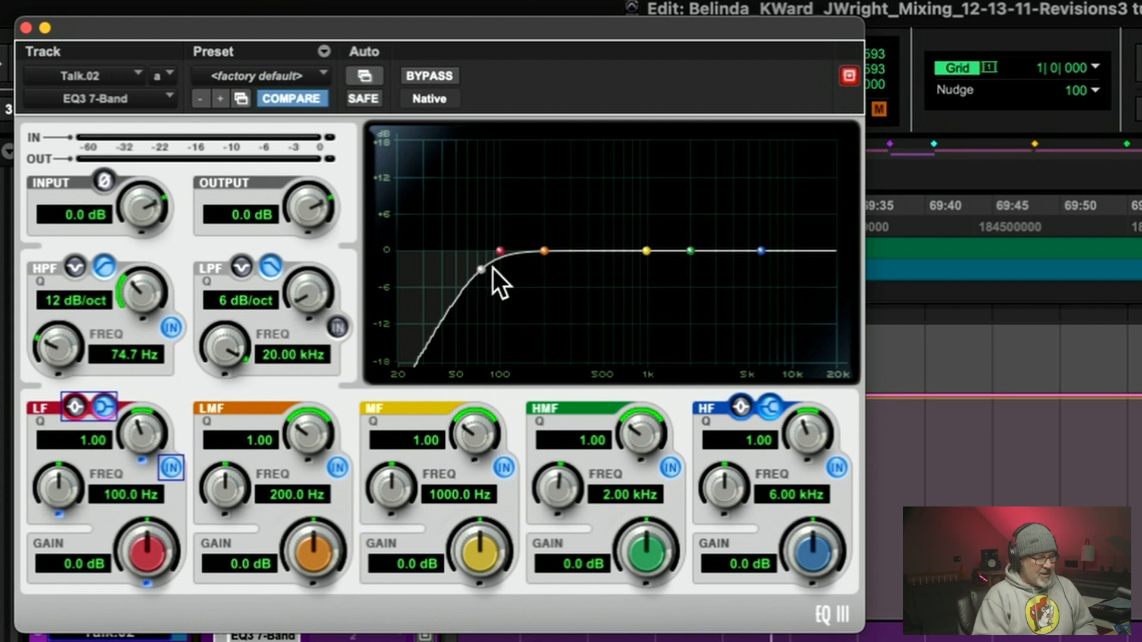
Try a 5.9 dB LMF cut at 258.9 Hz and a 4.6 dB LF shelf cut at 107.5 Hz, resetting both gains to 0 dB
left_click_drag(541, 252, 561, 284)
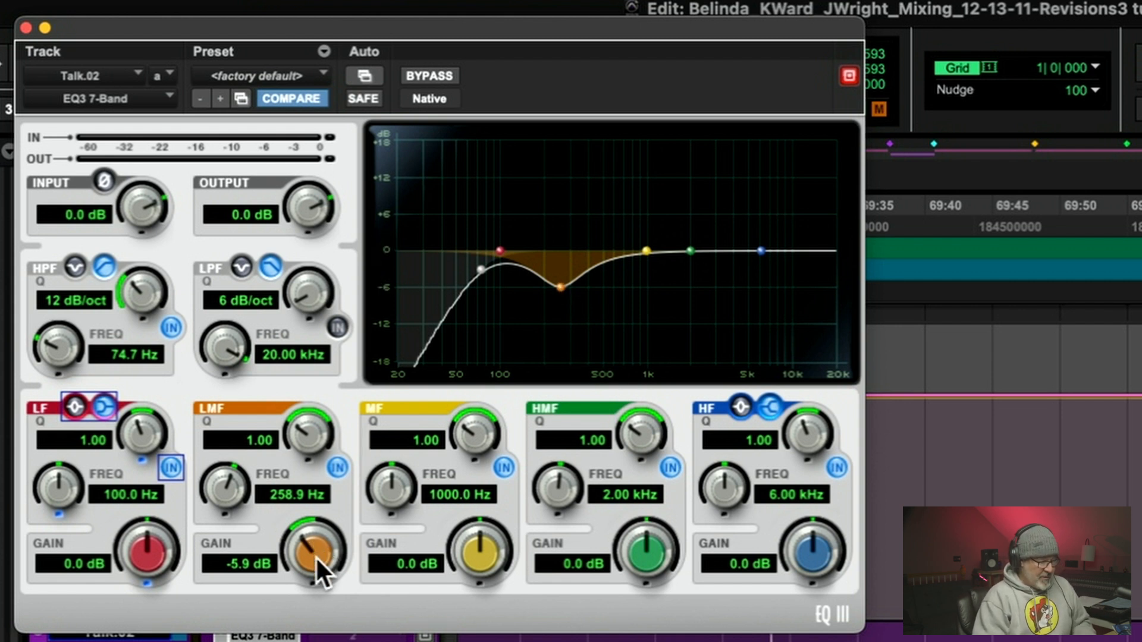
left_click(318, 537, "alt")
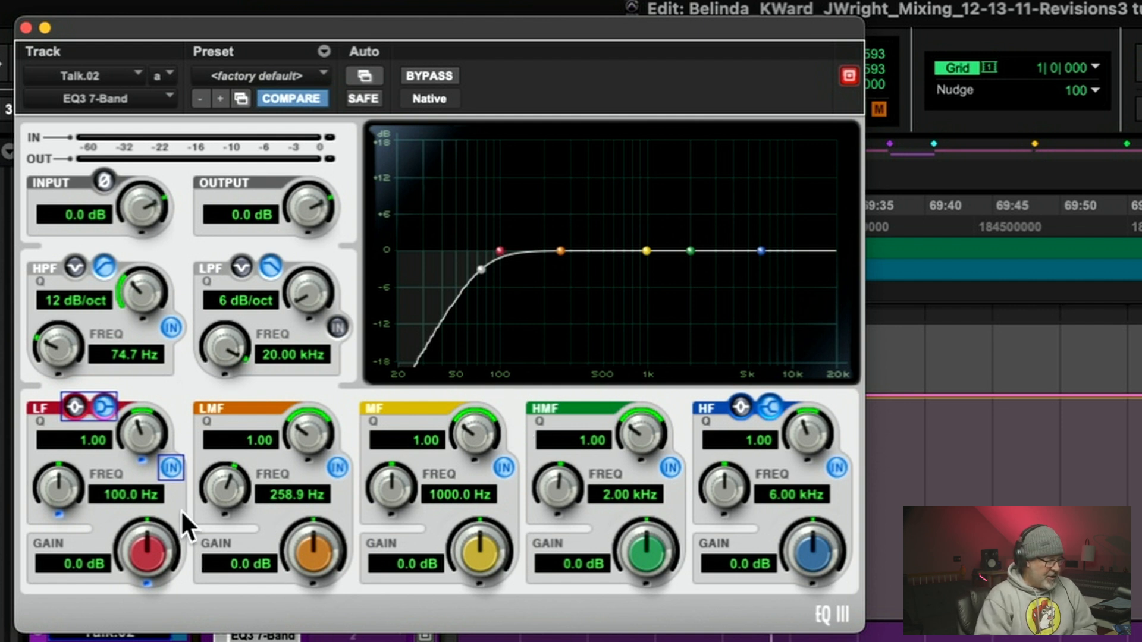
left_click_drag(155, 544, 70, 577)
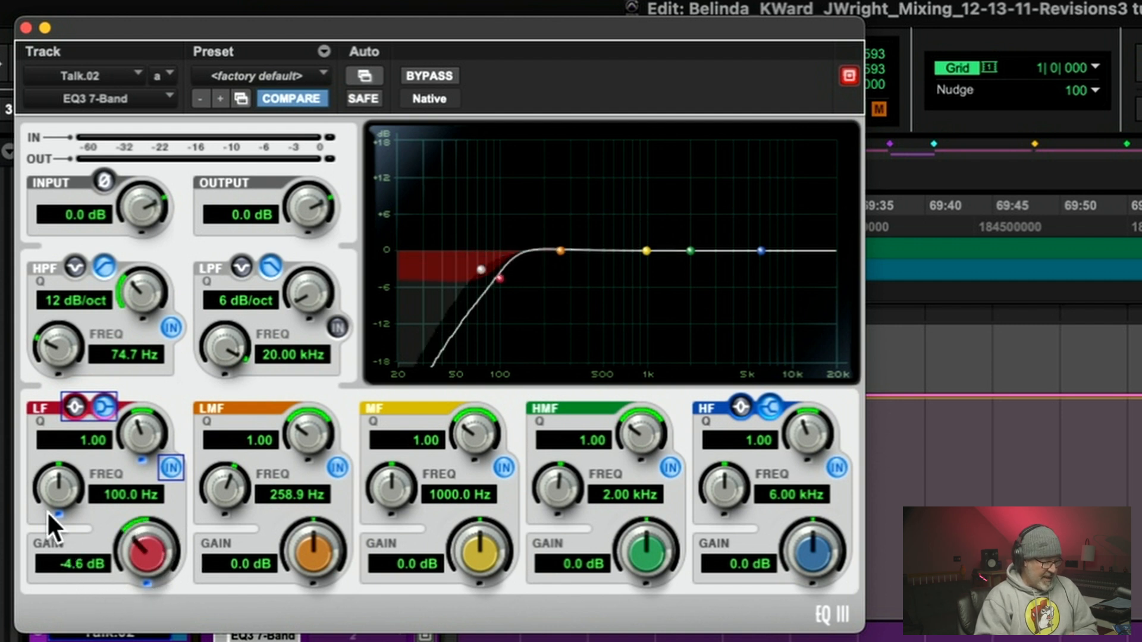
left_click_drag(52, 494, 74, 515)
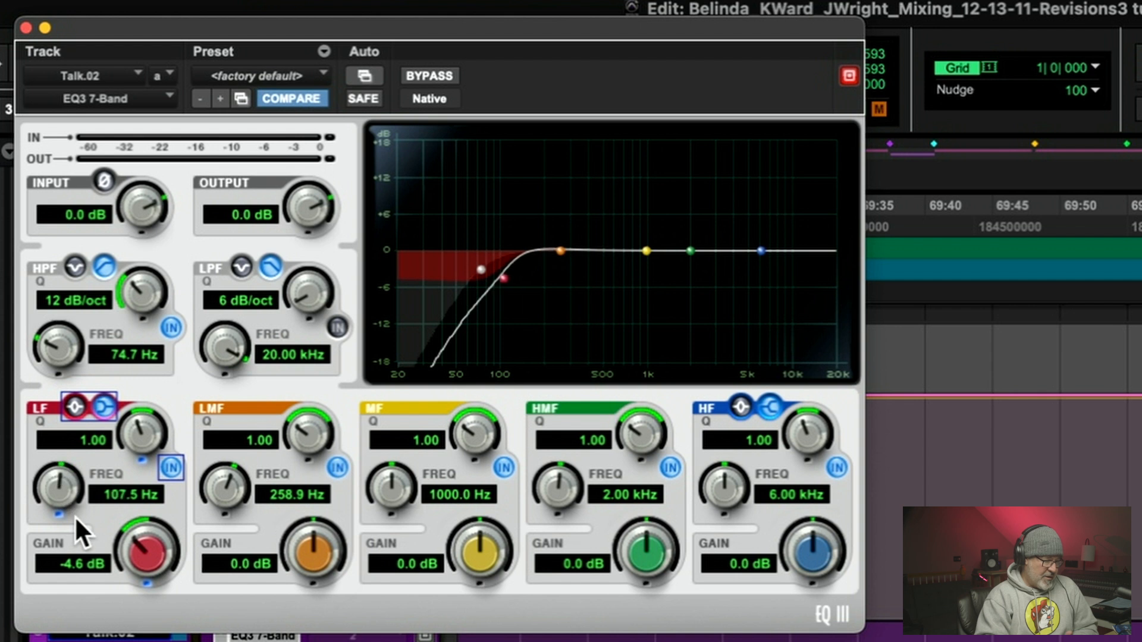
left_click(138, 558, "alt")
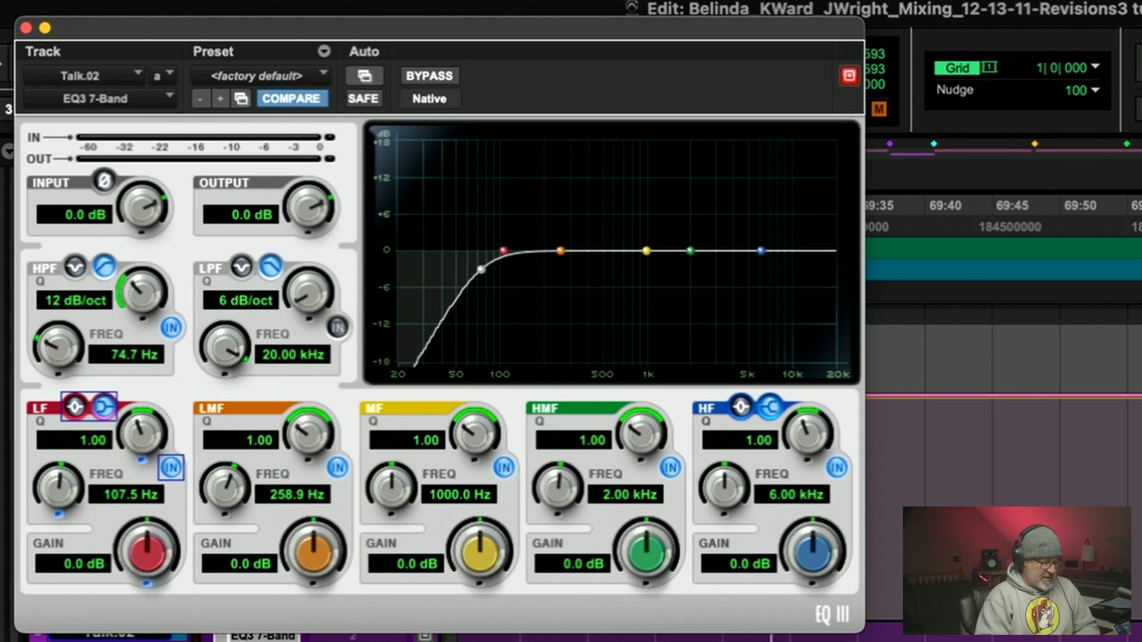
During playback, set the Talk.02 LF shelf to -3.3 dB at about 182.9 Hz and compare the EQ with bypass
left_click(743, 638)
left_click(521, 638)
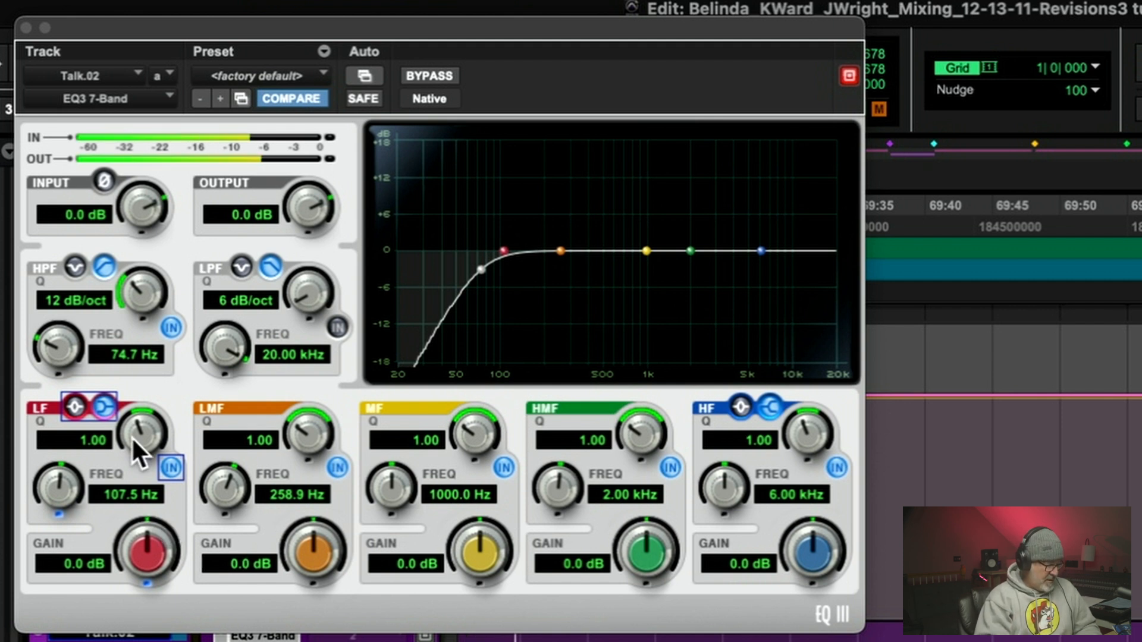
left_click_drag(145, 523, 145, 639)
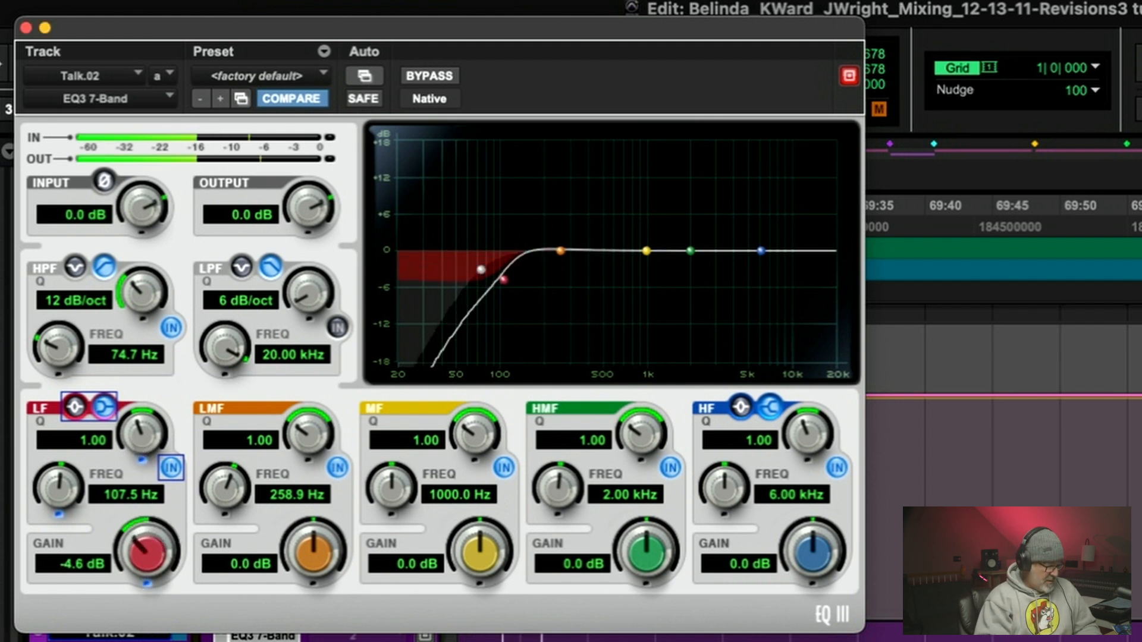
left_click_drag(85, 490, 46, 390)
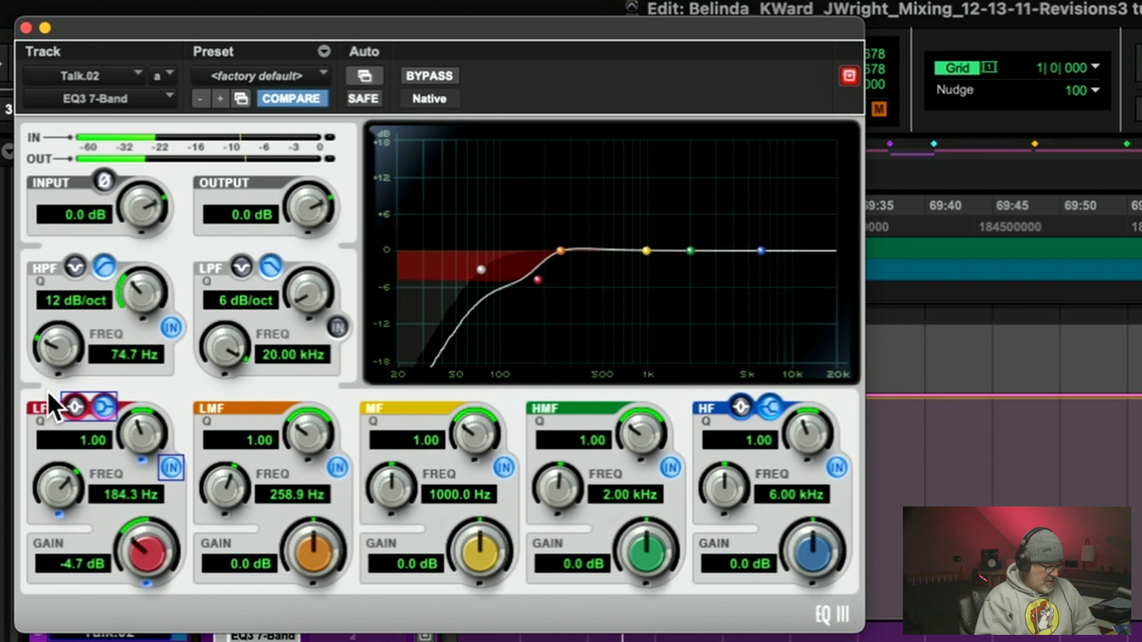
left_click_drag(133, 522, 133, 502)
left_click(406, 74)
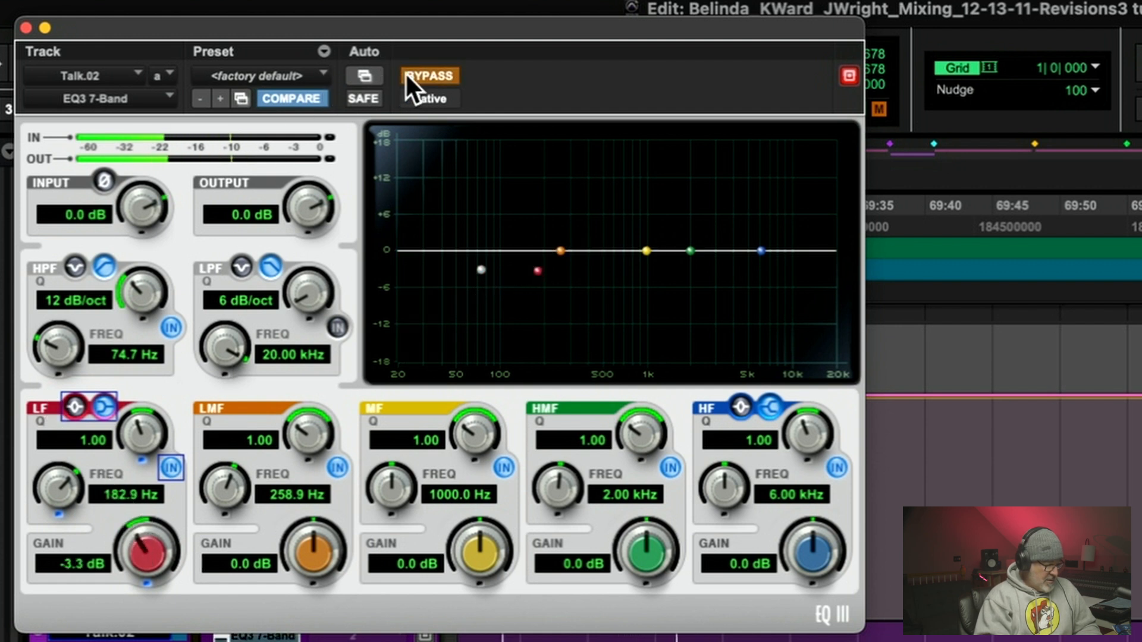
left_click(415, 70)
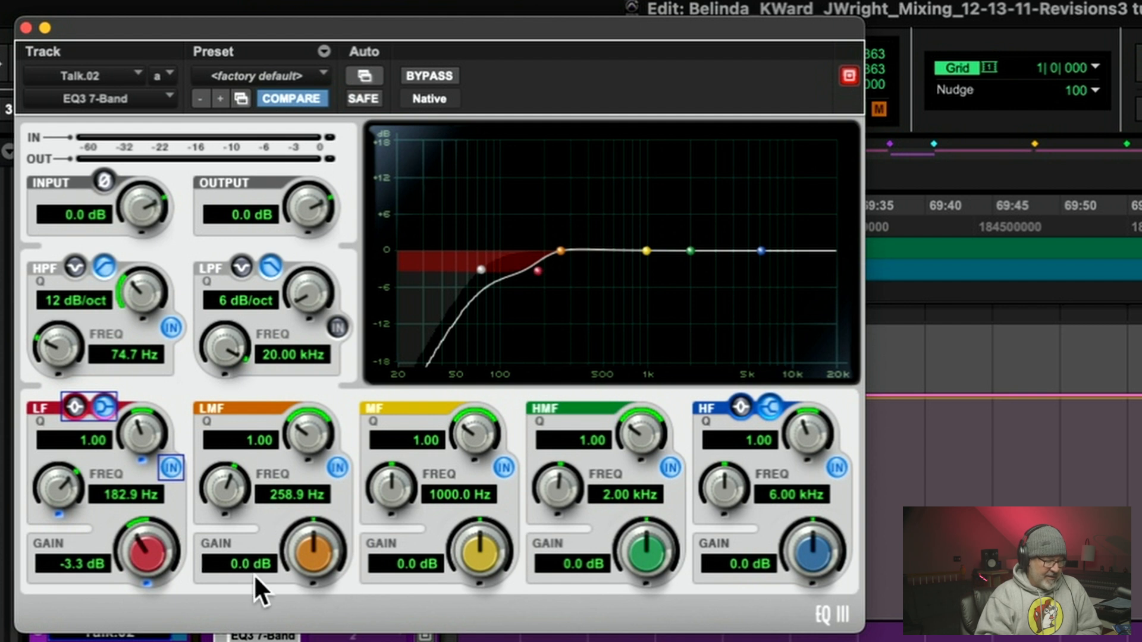
Ease the Talk.02 LF gain to -1.6 dB, lower the high-pass frequency to about 49.1 Hz and close the EQ
left_click_drag(165, 543, 156, 542)
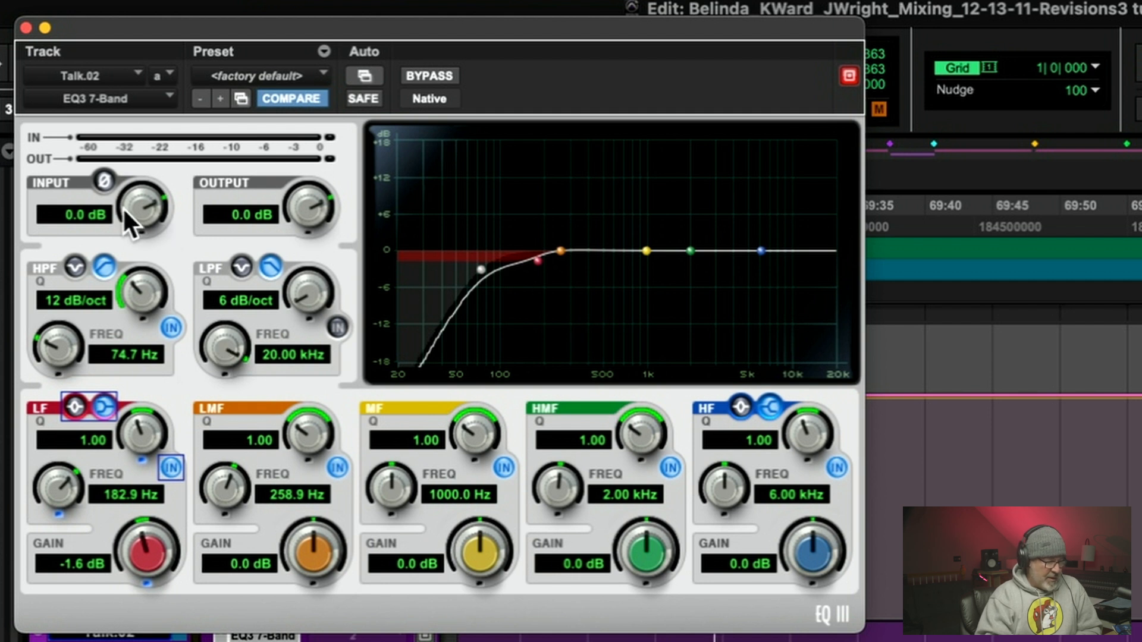
left_click_drag(64, 340, 65, 391)
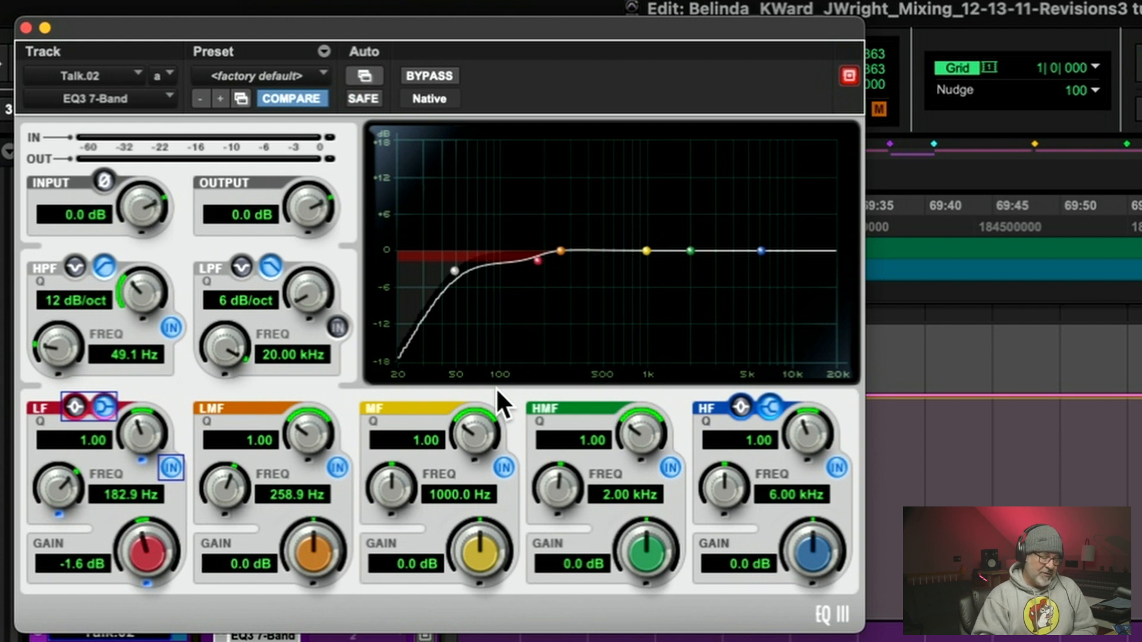
left_click(26, 27)
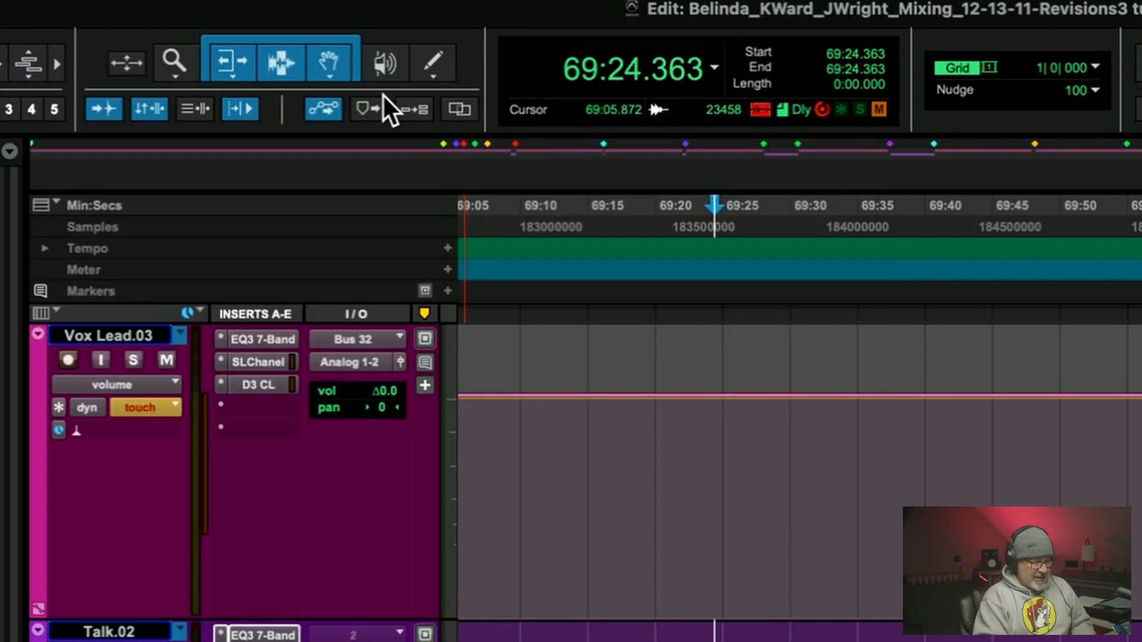
Bypass the three inserts on Vox Lead.03, and open its EQ3 7-Band with bypass switched back off
left_click(249, 386, "ctrl+super")
left_click(249, 363, "ctrl+super")
left_click(244, 339, "ctrl+super")
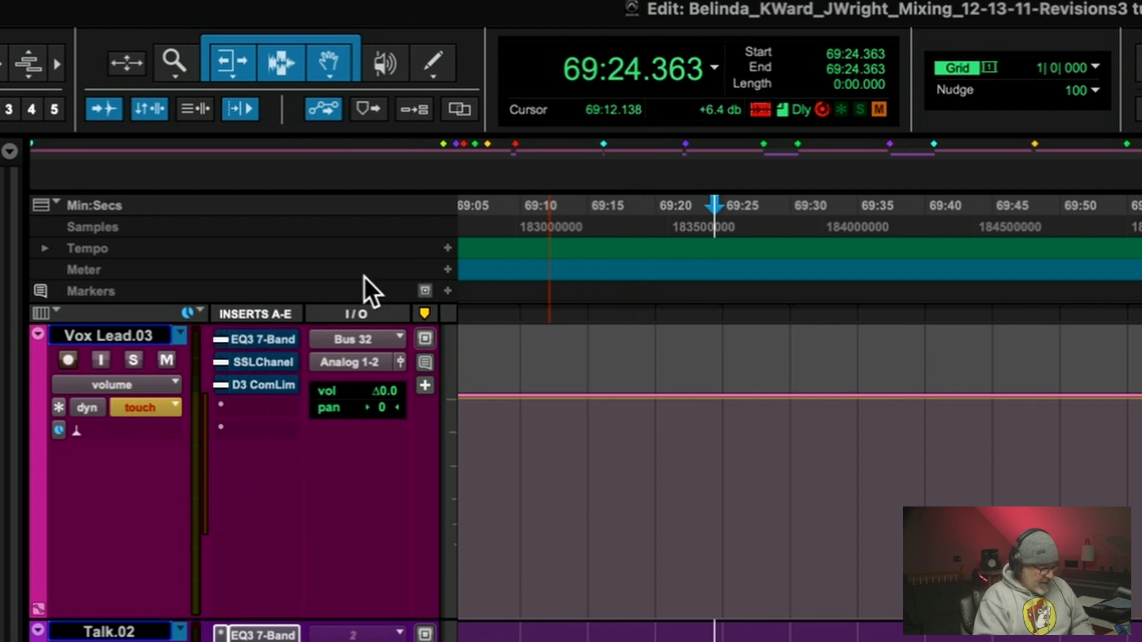
left_click(284, 340)
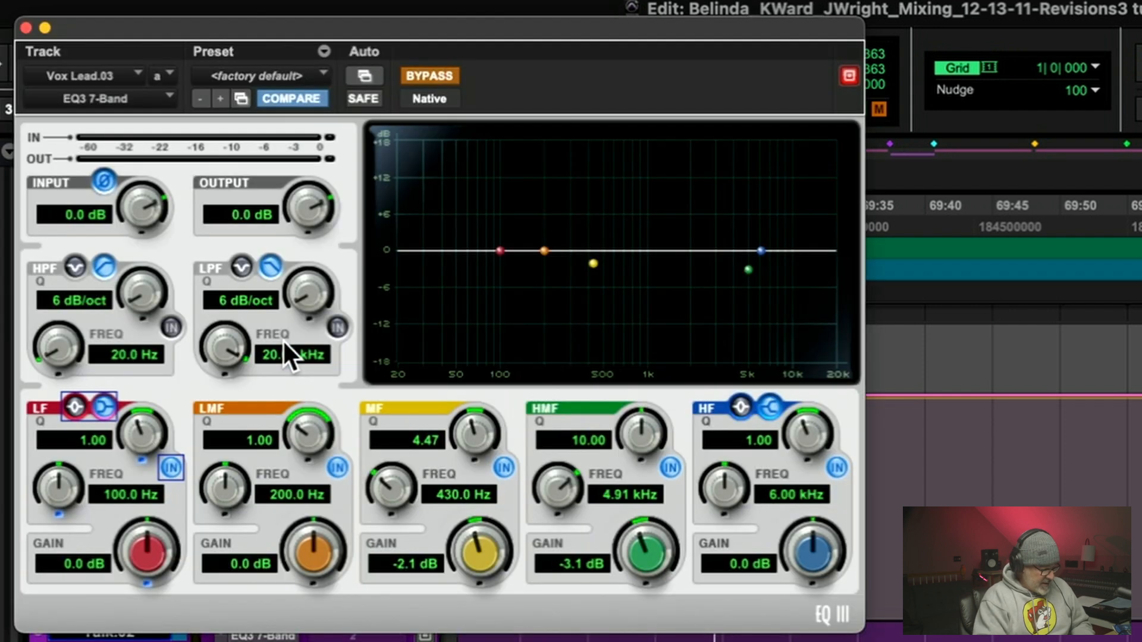
left_click(429, 76)
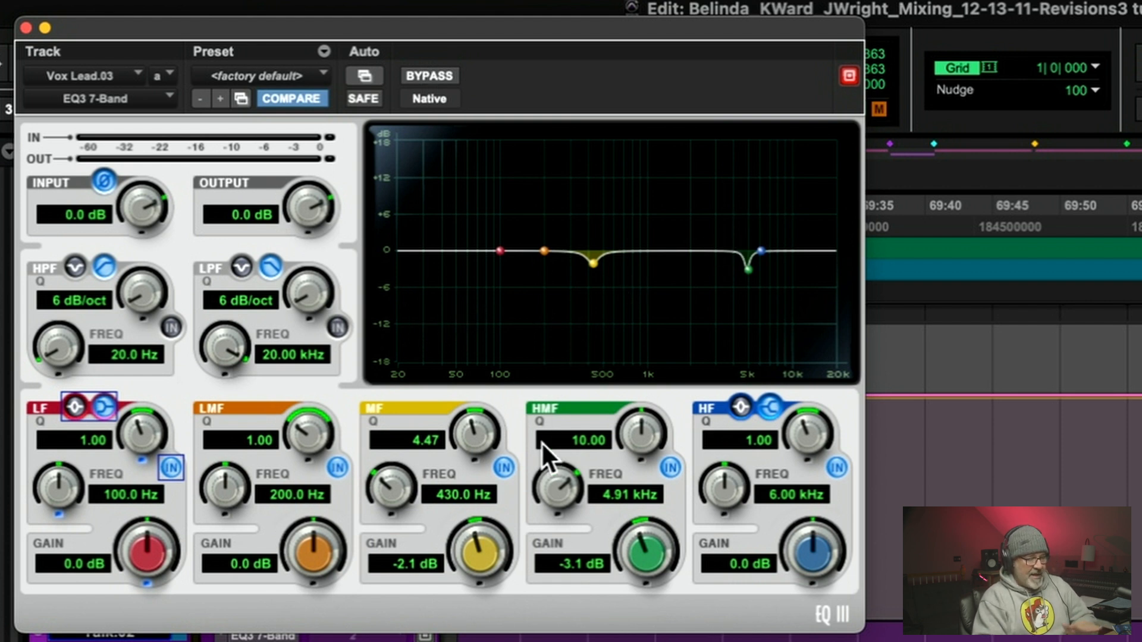
Enable the high-pass filter on the Vox Lead.03 EQ at 12 dB/oct and about 68.3 Hz
left_click(1010, 559)
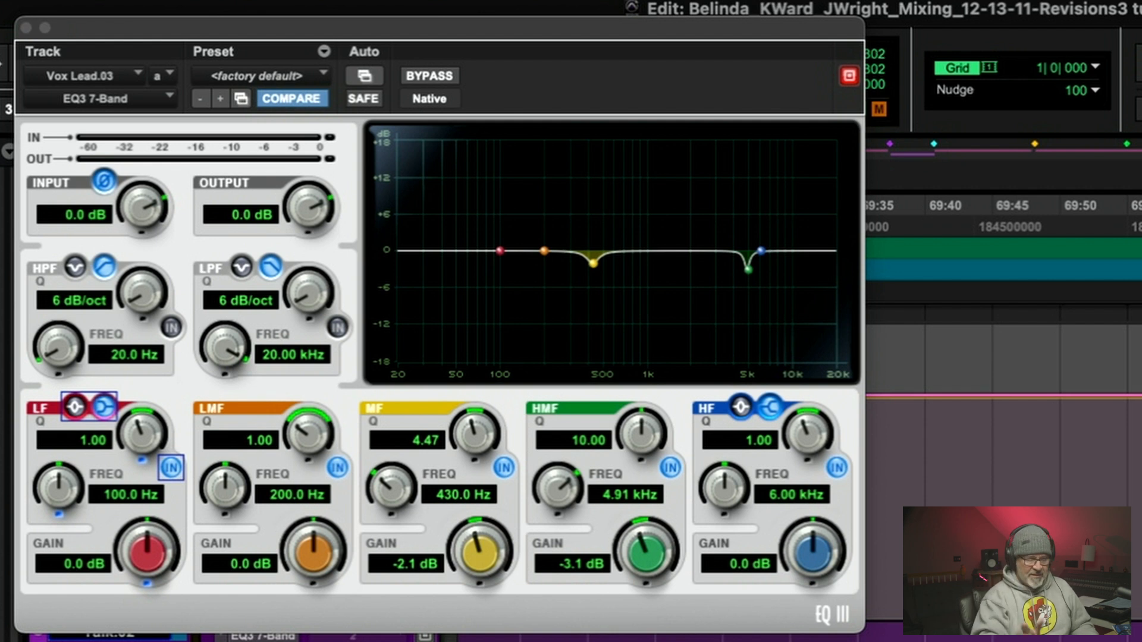
left_click(1011, 559)
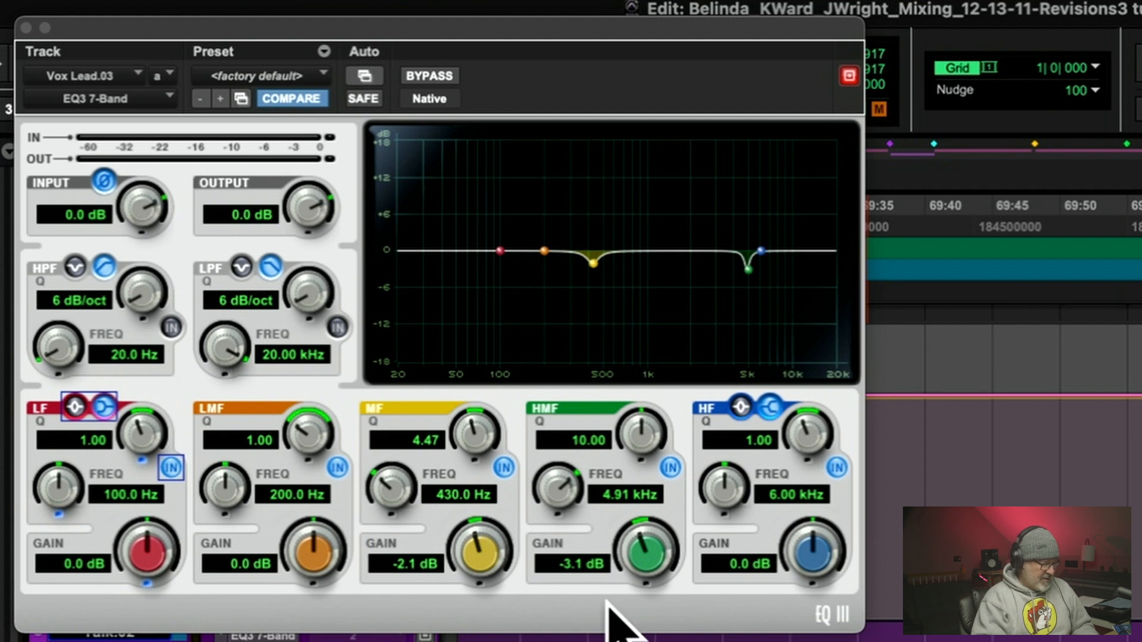
mouse_move(339, 23)
left_mouse_down()
mouse_move(452, 39)
mouse_move(618, 5)
mouse_move(348, 16)
left_mouse_up()
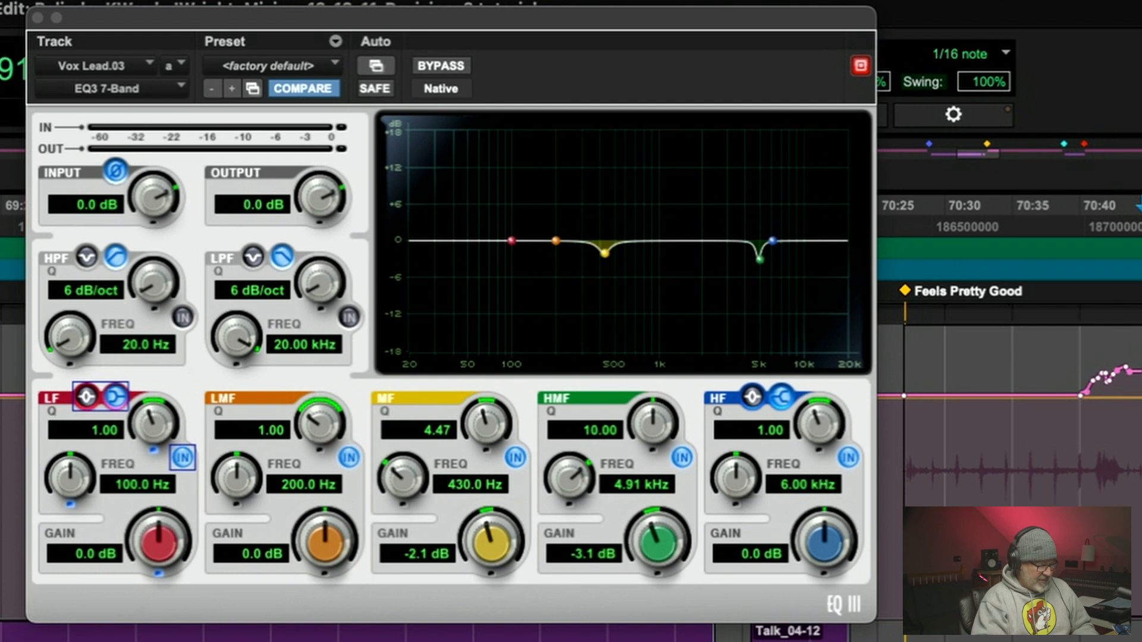
left_click(183, 317)
left_click_drag(72, 328, 101, 305)
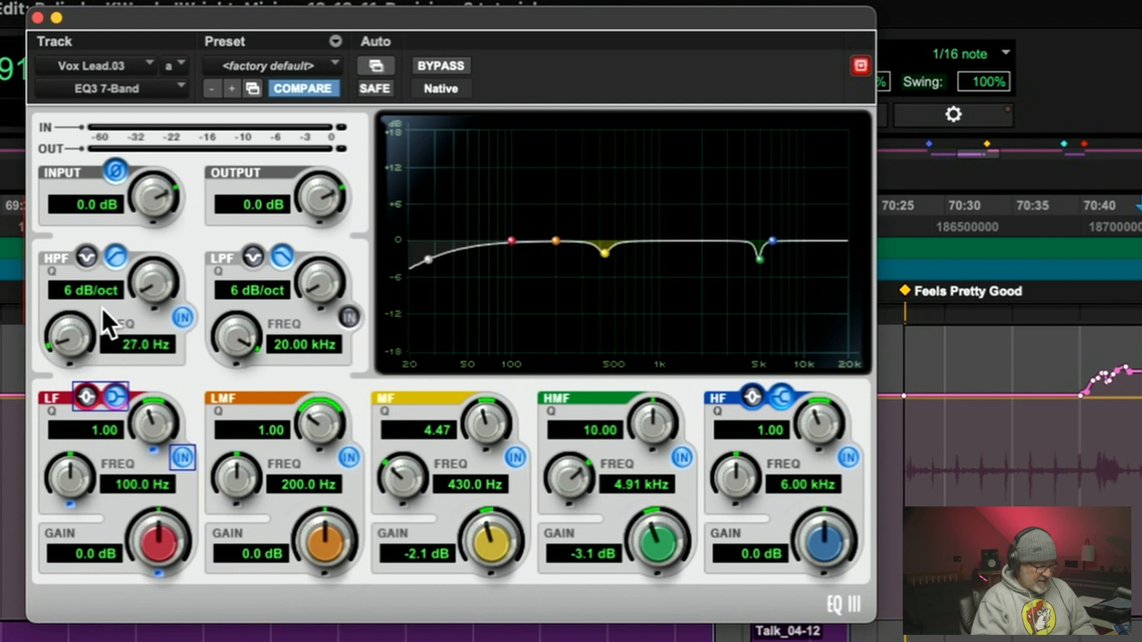
left_click_drag(145, 254, 146, 188)
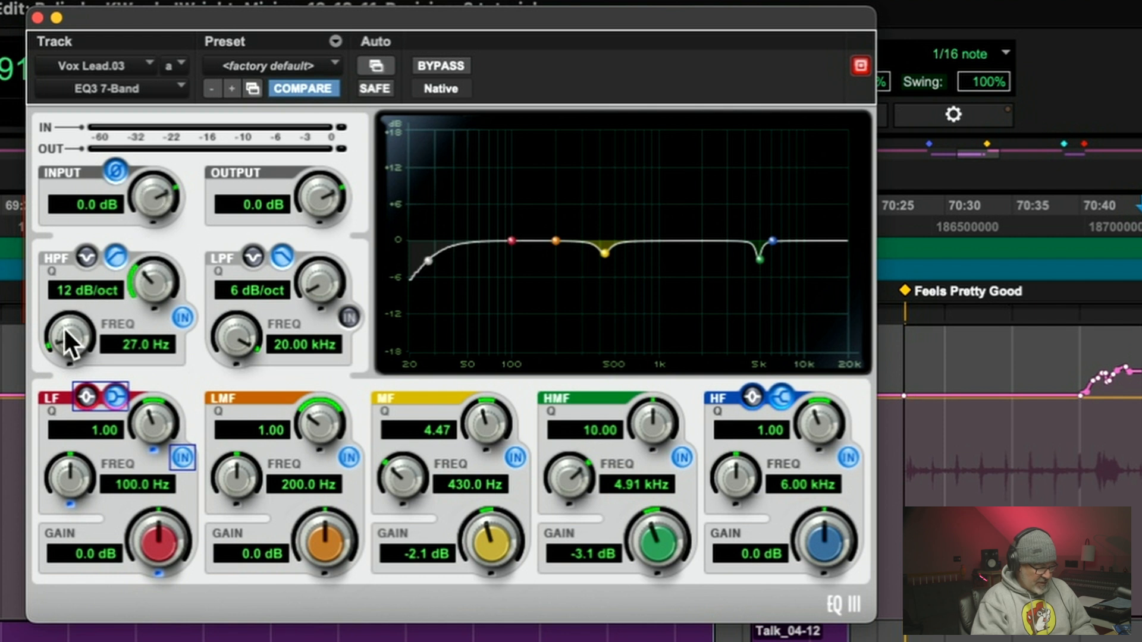
mouse_move(64, 327)
left_mouse_down()
mouse_move(64, 297)
mouse_move(64, 330)
mouse_move(66, 316)
left_mouse_up()
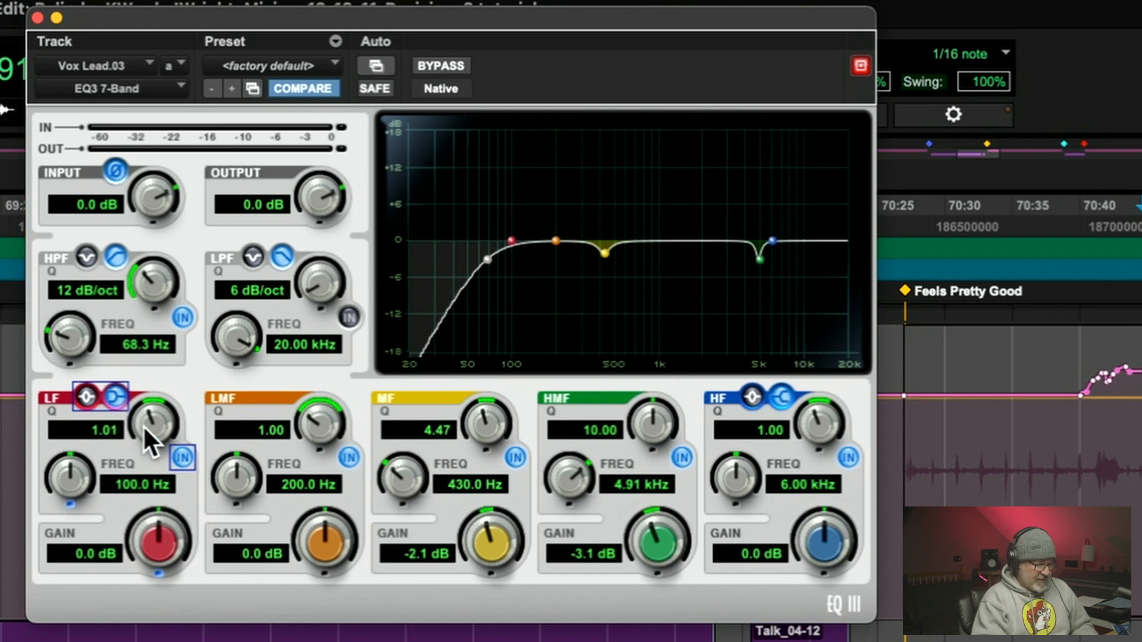
Set the Vox Lead.03 LF shelf to Q 1.99, 234.7 Hz and -2.0 dB gain
left_click_drag(148, 438, 64, 441)
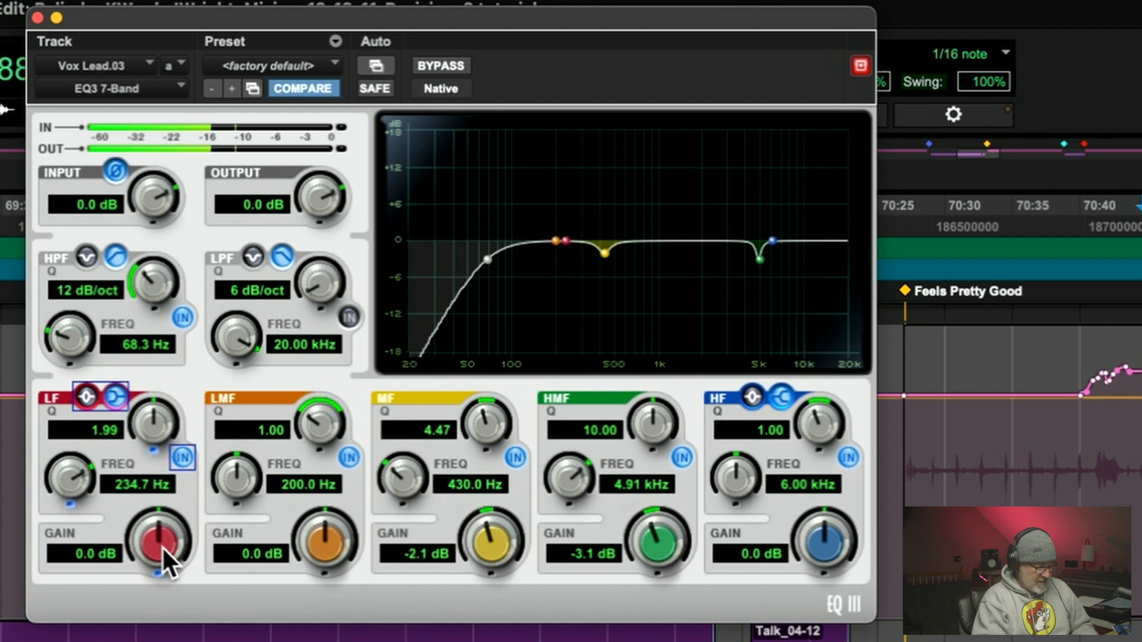
mouse_move(161, 546)
left_mouse_down()
mouse_move(158, 612)
mouse_move(155, 600)
left_mouse_up()
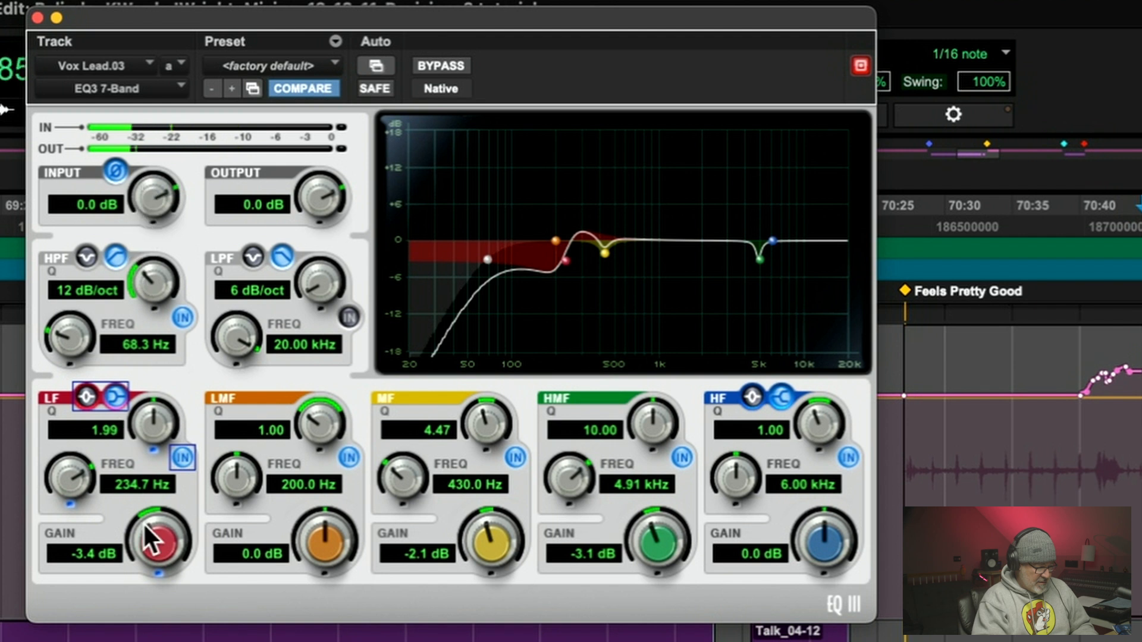
left_click_drag(145, 524, 148, 493)
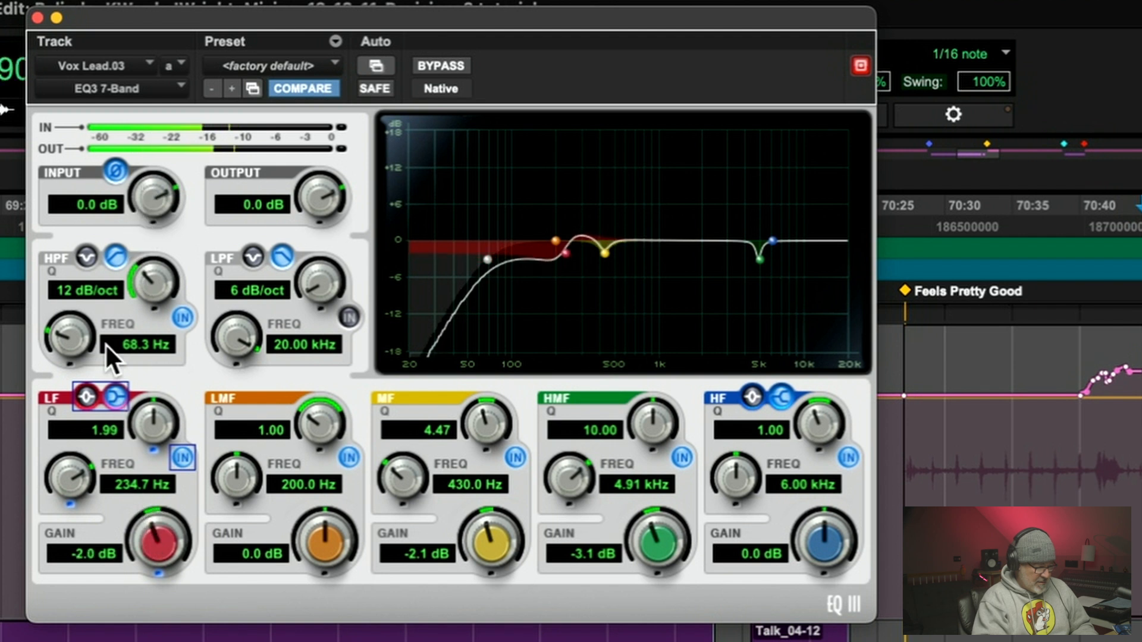
Lower the Vox Lead.03 high-pass frequency to about 46.3 Hz and compare the EQ with bypass
left_click_drag(56, 343, 151, 326)
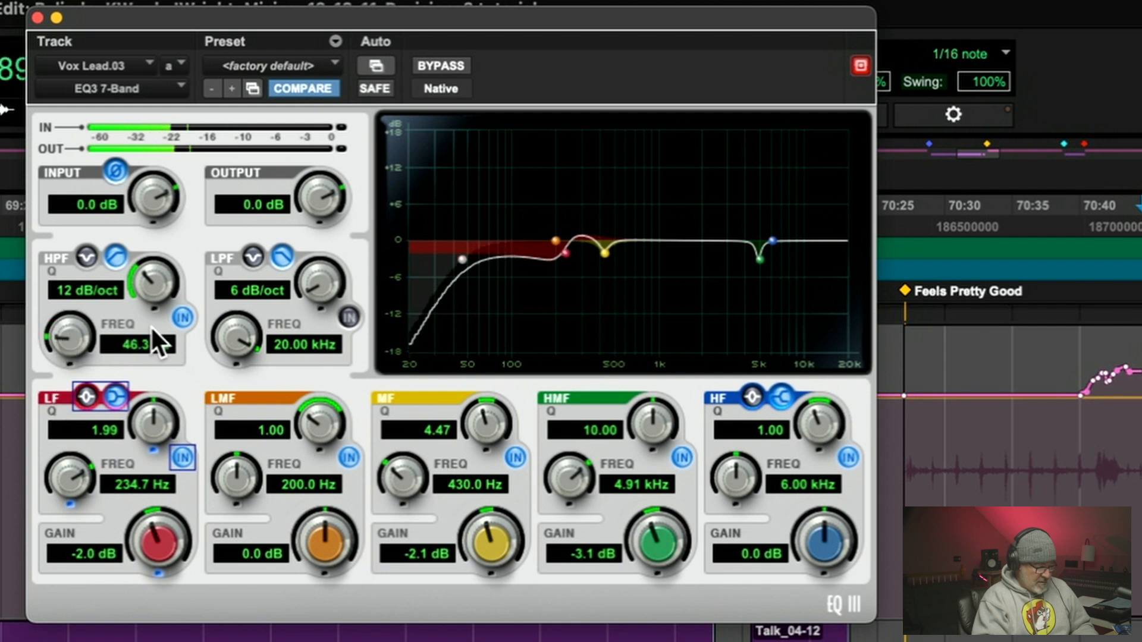
left_click(447, 62)
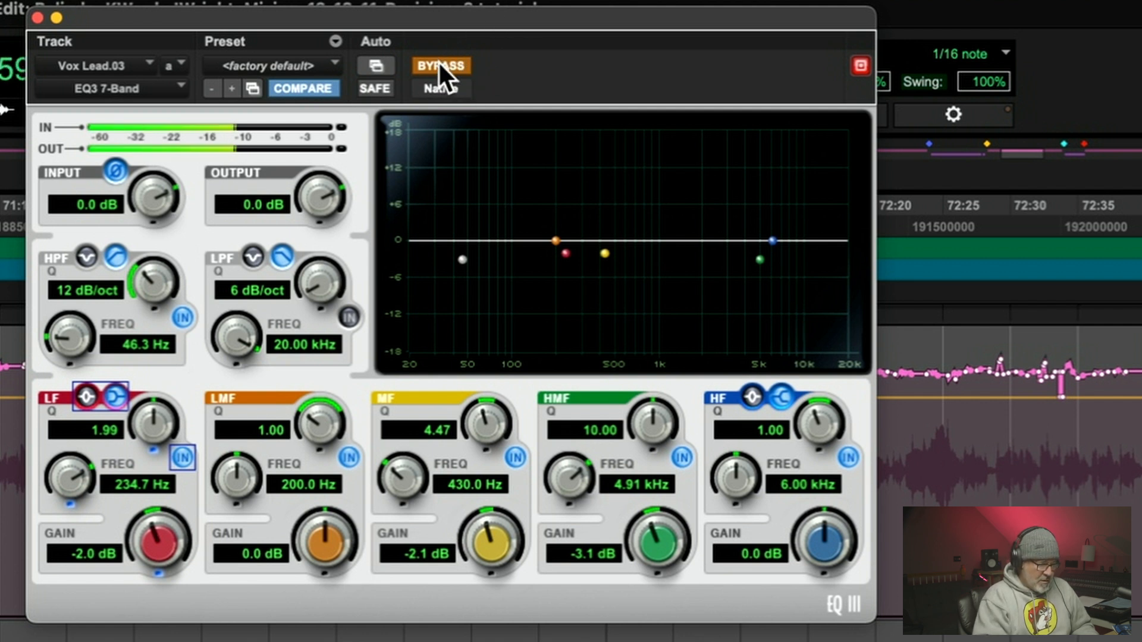
left_click(438, 61)
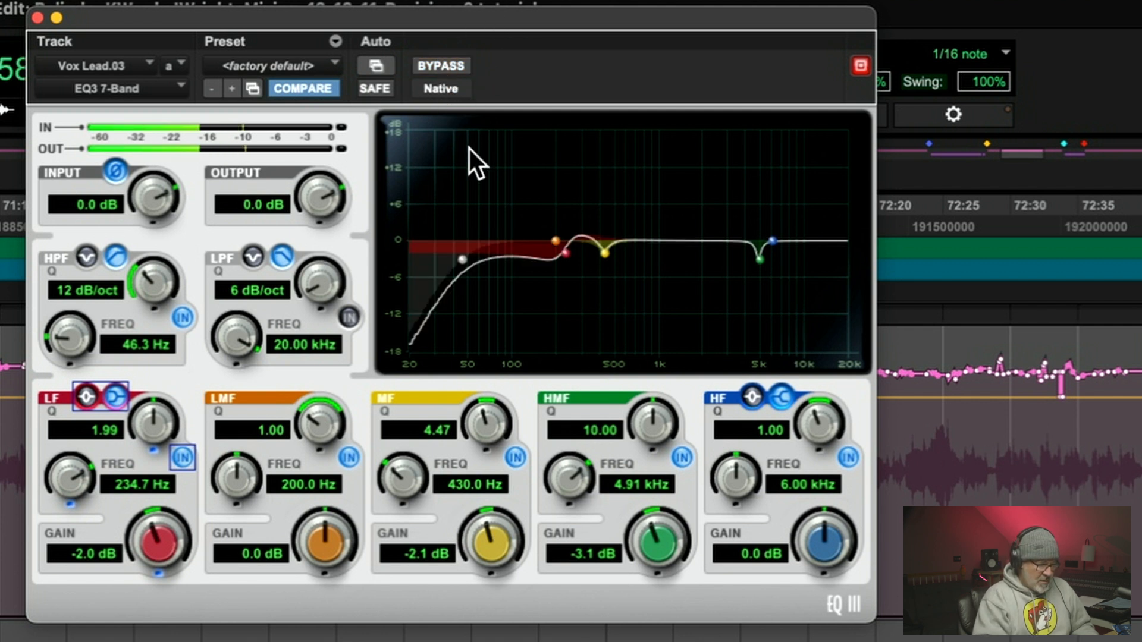